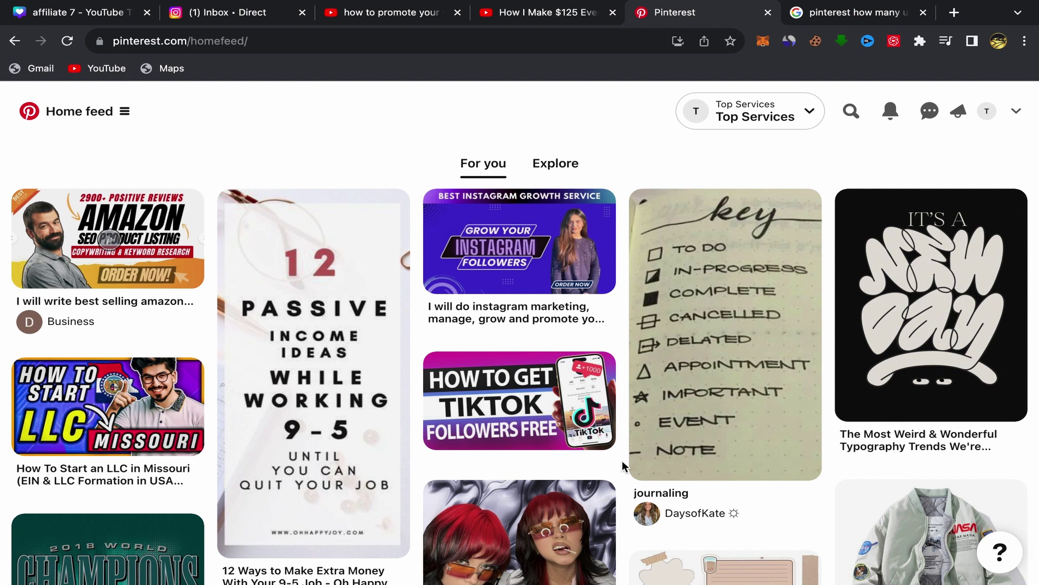
Highlight the 450 million monthly active users snippet, then select 'how many users' in the query.
{"action": "left_click", "coordinate": [856, 13]}
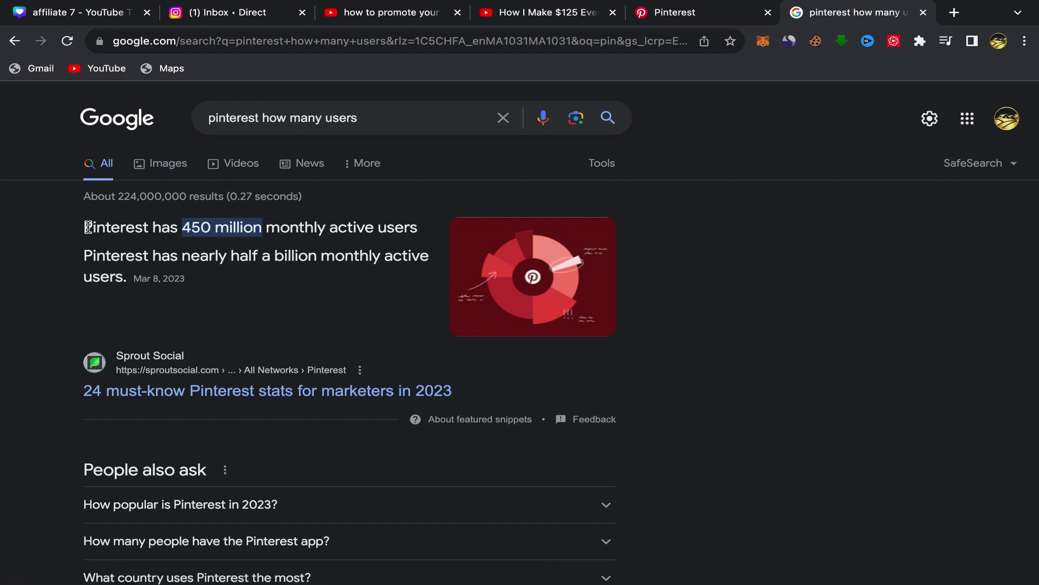
{"action": "left_click_drag", "start_coordinate": [86, 225], "coordinate": [420, 228]}
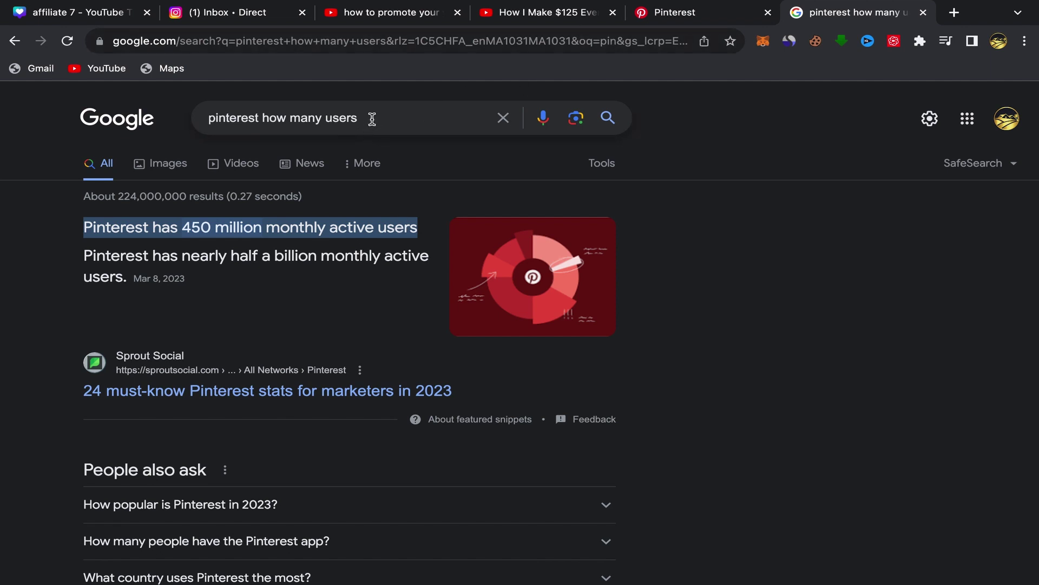
{"action": "left_click_drag", "start_coordinate": [372, 116], "coordinate": [263, 117]}
Trim the query to 'pinterest', run the search, and return to the Pinterest home feed.
{"action": "key", "text": "BackSpace"}
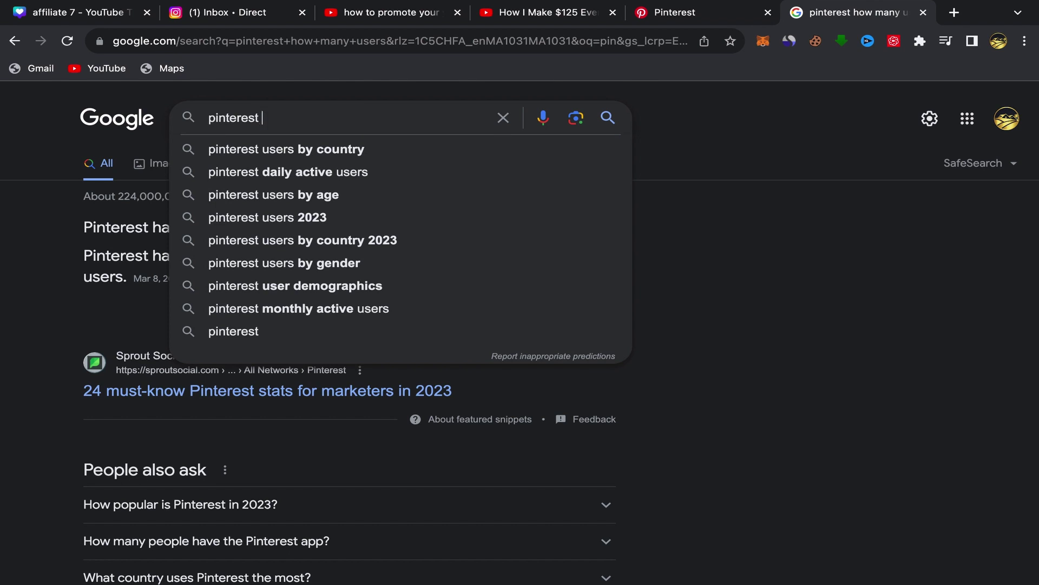
{"action": "key", "text": "Return"}
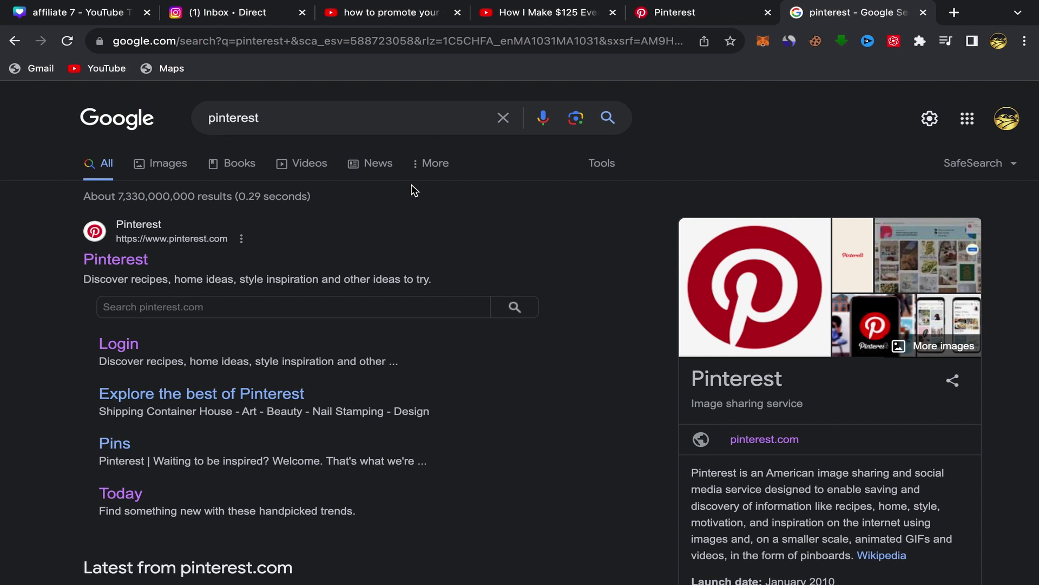
{"action": "left_click", "coordinate": [698, 13]}
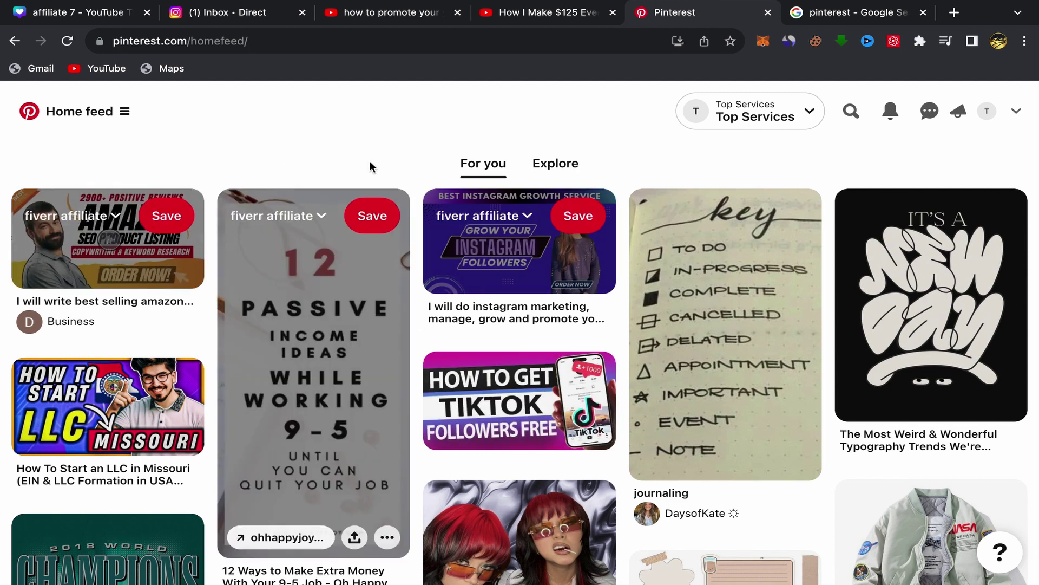
Start a new pin via Create Pin, then bring up the YouTube '$125 Every 60 Minutes' video.
{"action": "scroll", "coordinate": [415, 218], "scroll_direction": "down", "scroll_amount": 5}
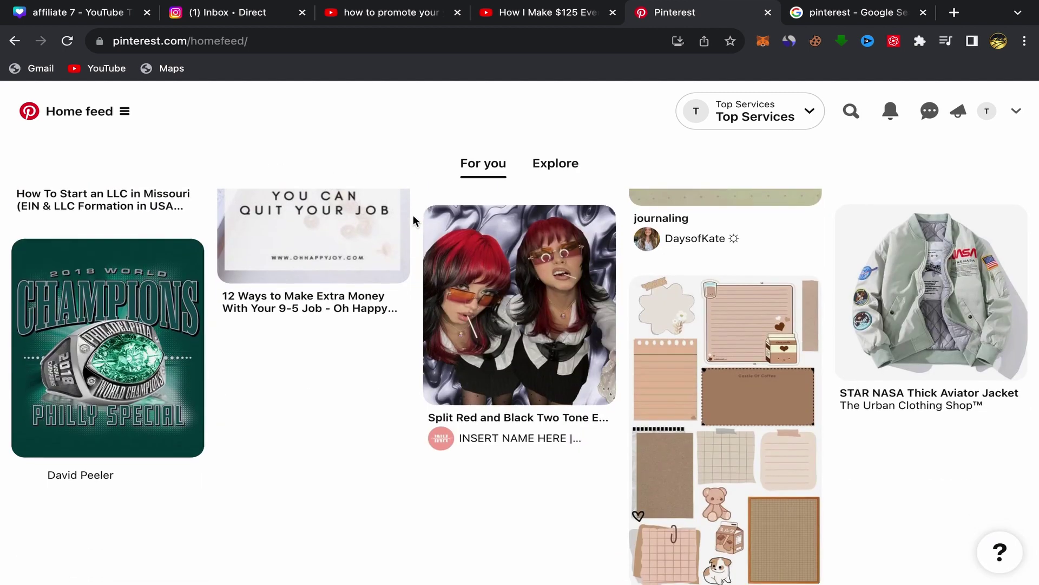
{"action": "scroll", "coordinate": [415, 218], "scroll_direction": "up", "scroll_amount": 5}
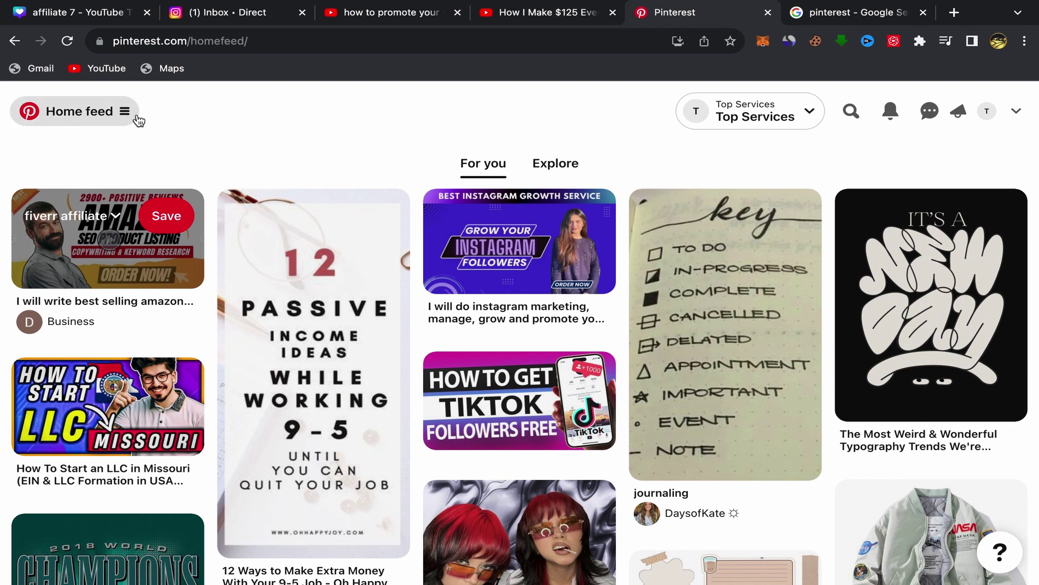
{"action": "left_click", "coordinate": [72, 122]}
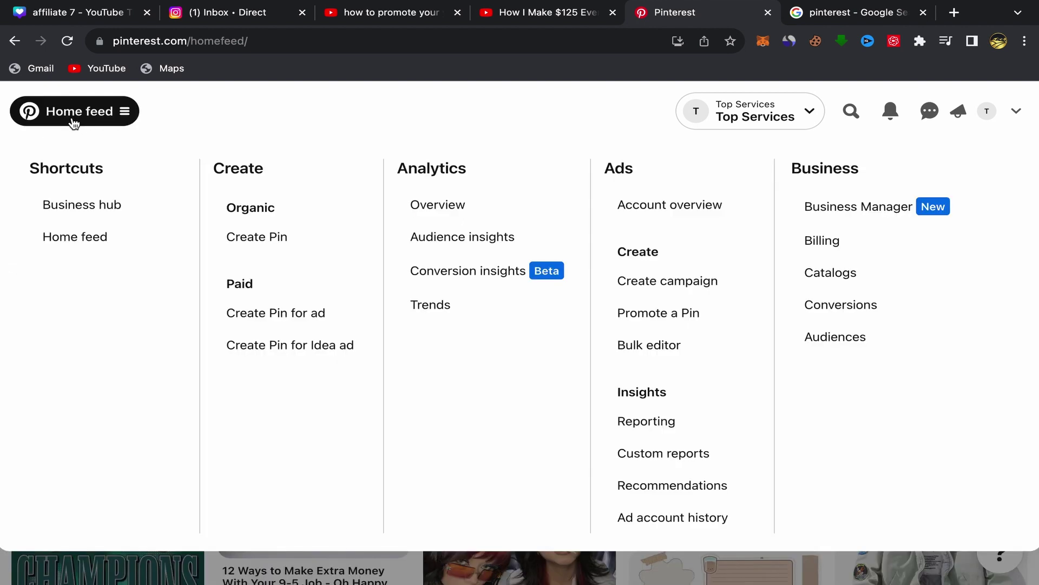
{"action": "left_click", "coordinate": [248, 240]}
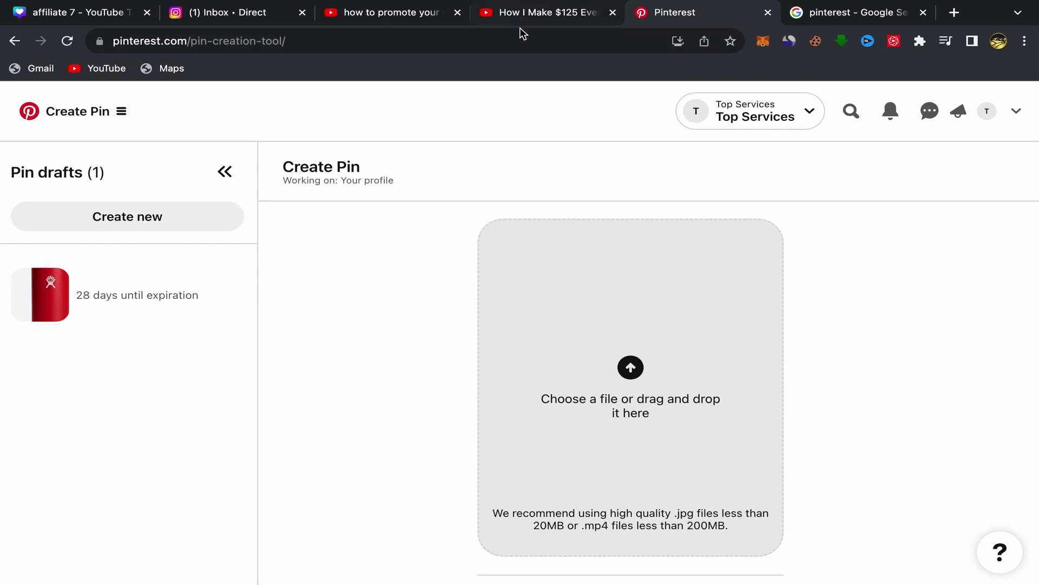
{"action": "left_click", "coordinate": [552, 13]}
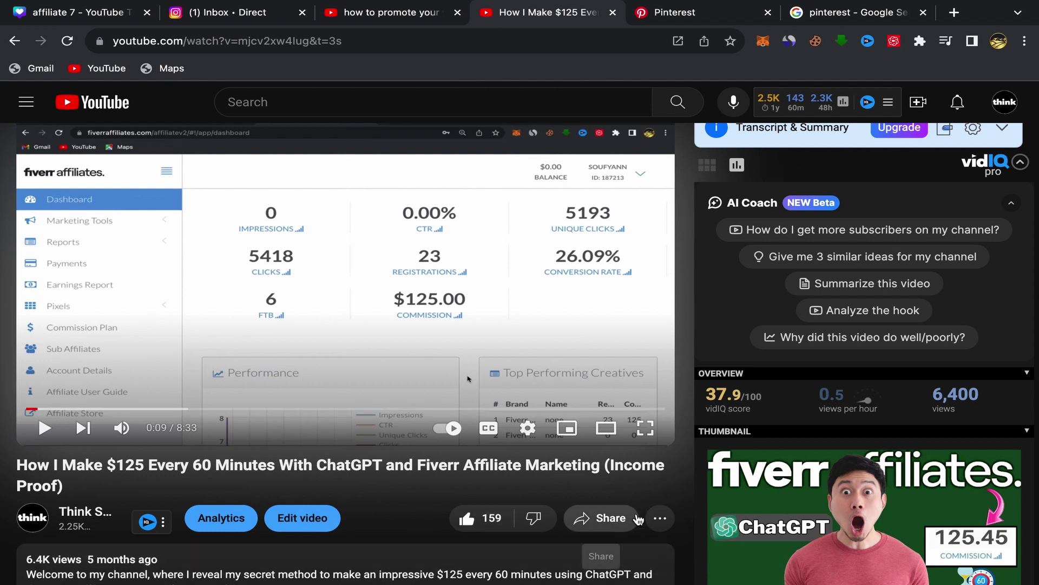
Copy the video's link from YouTube's Share dialog and go back to Pinterest's Create Pin page.
{"action": "left_click", "coordinate": [605, 521]}
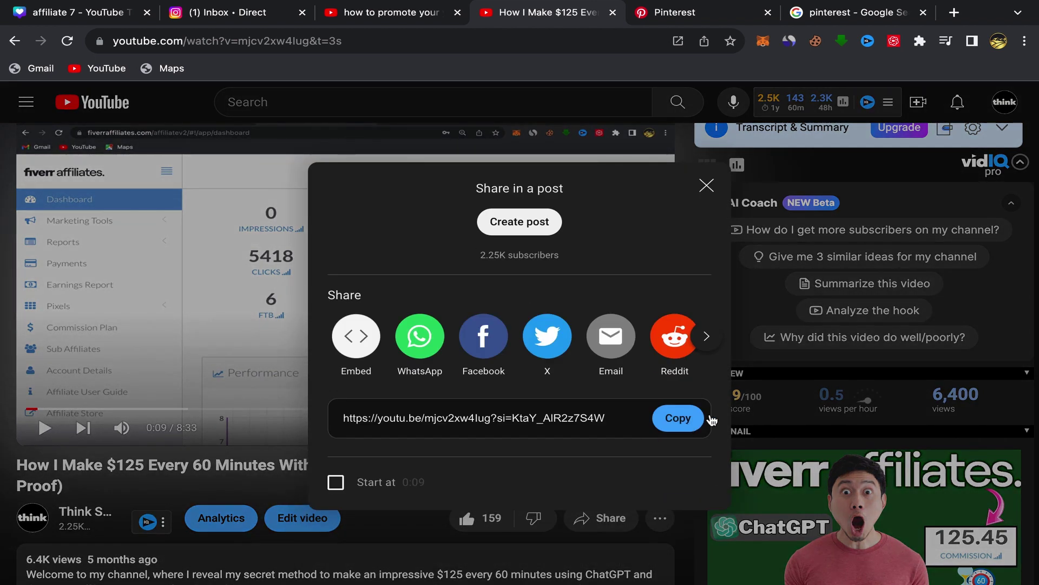
{"action": "left_click", "coordinate": [677, 427]}
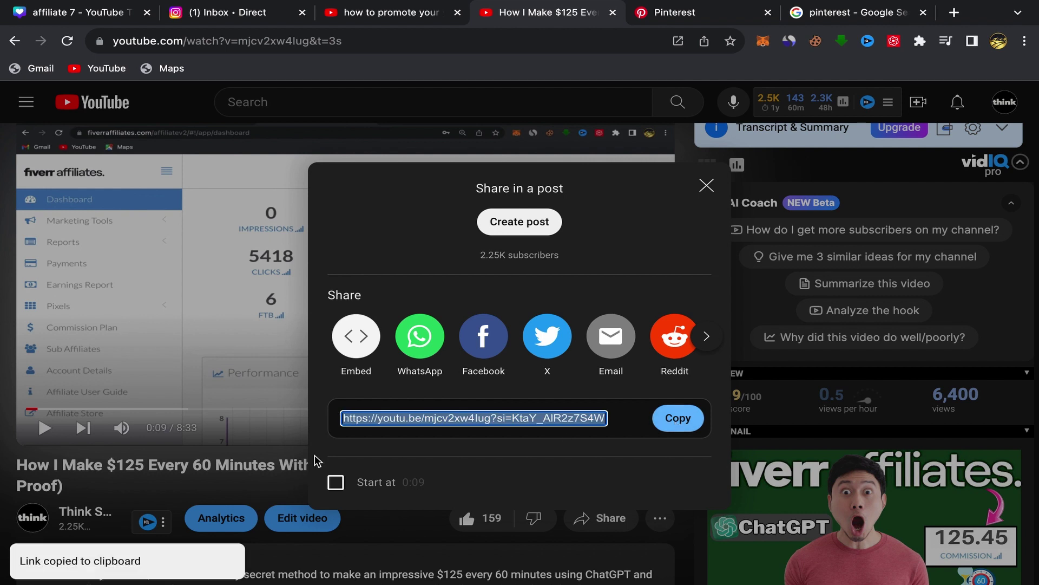
{"action": "left_click", "coordinate": [707, 187]}
{"action": "scroll", "coordinate": [684, 444], "scroll_direction": "down", "scroll_amount": 2}
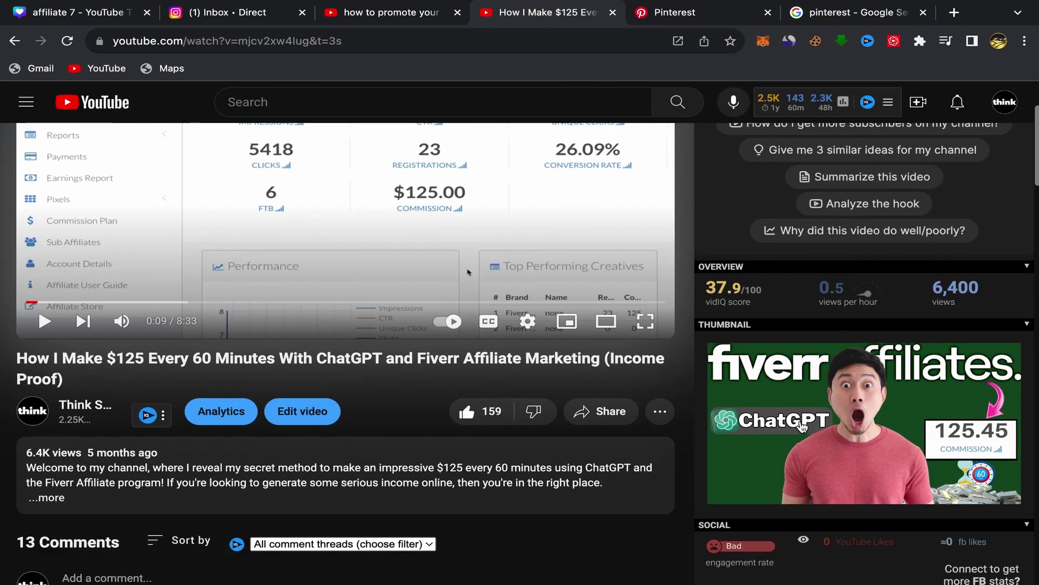
{"action": "mouse_move", "coordinate": [856, 380]}
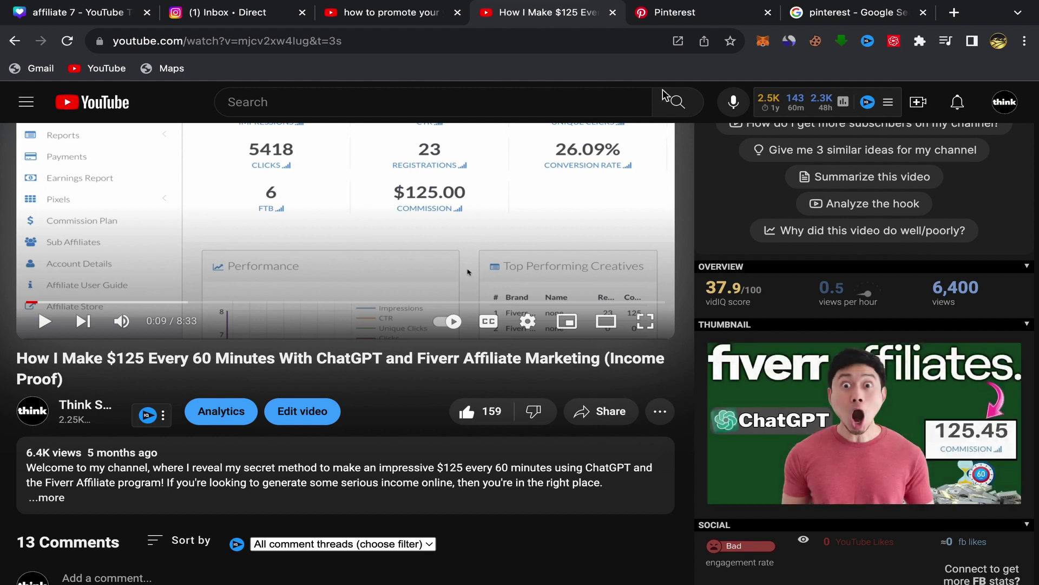
{"action": "left_click", "coordinate": [692, 10]}
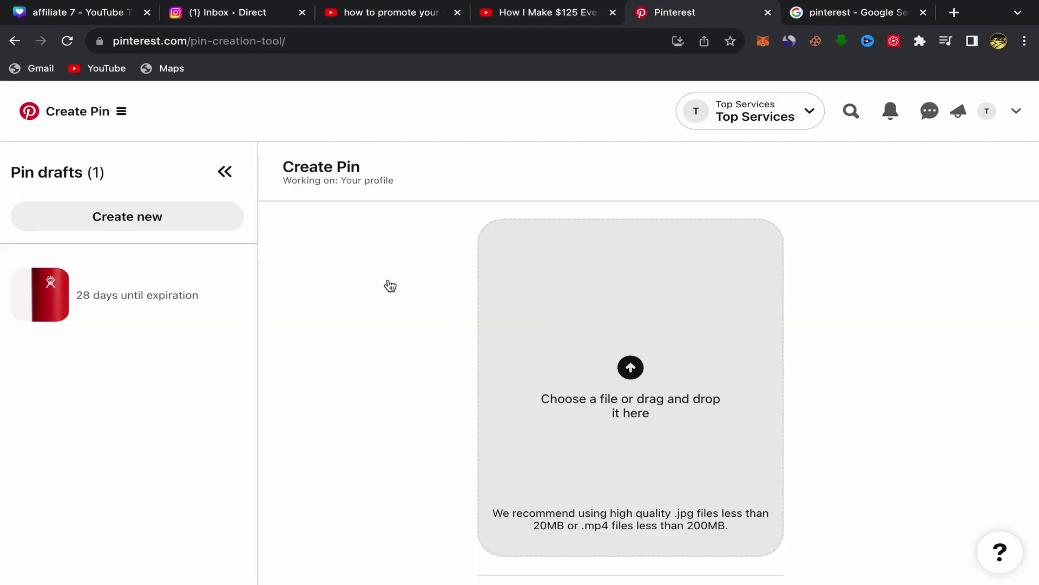
Upload 'affiliate 7 (8).png' from Downloads as the pin's image.
{"action": "left_click", "coordinate": [631, 370]}
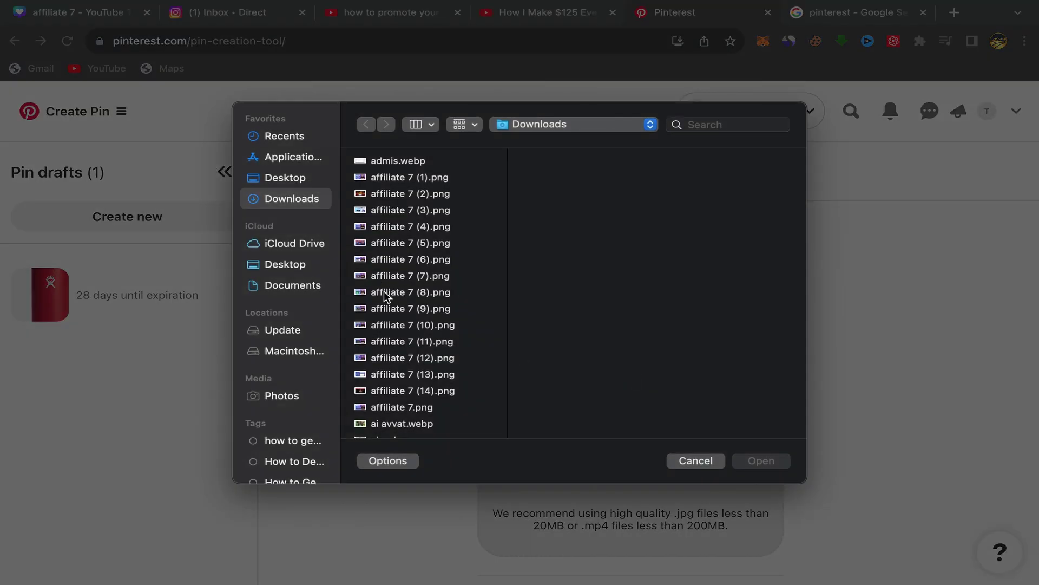
{"action": "left_click", "coordinate": [384, 293]}
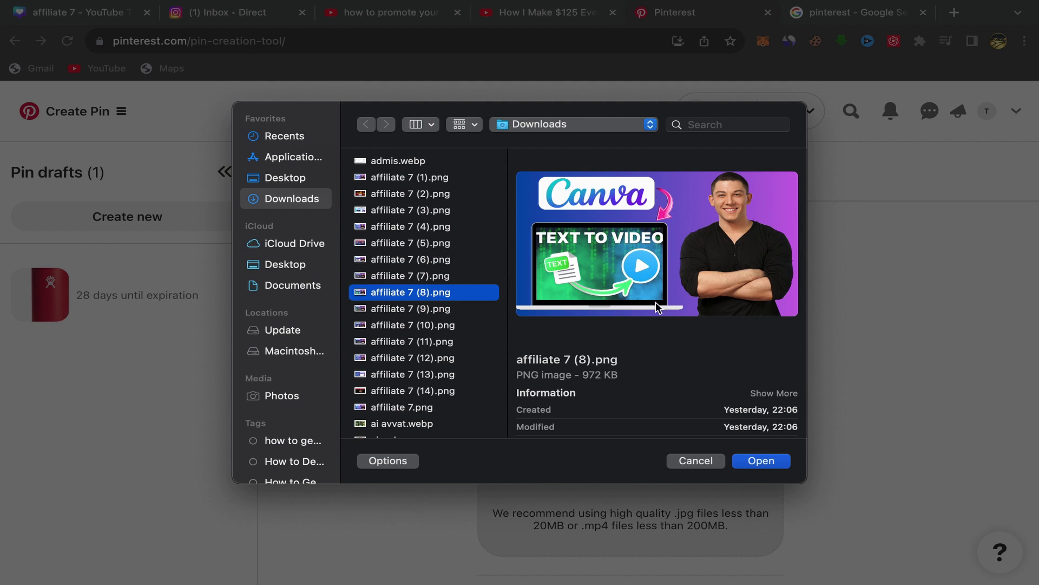
{"action": "left_click", "coordinate": [767, 462]}
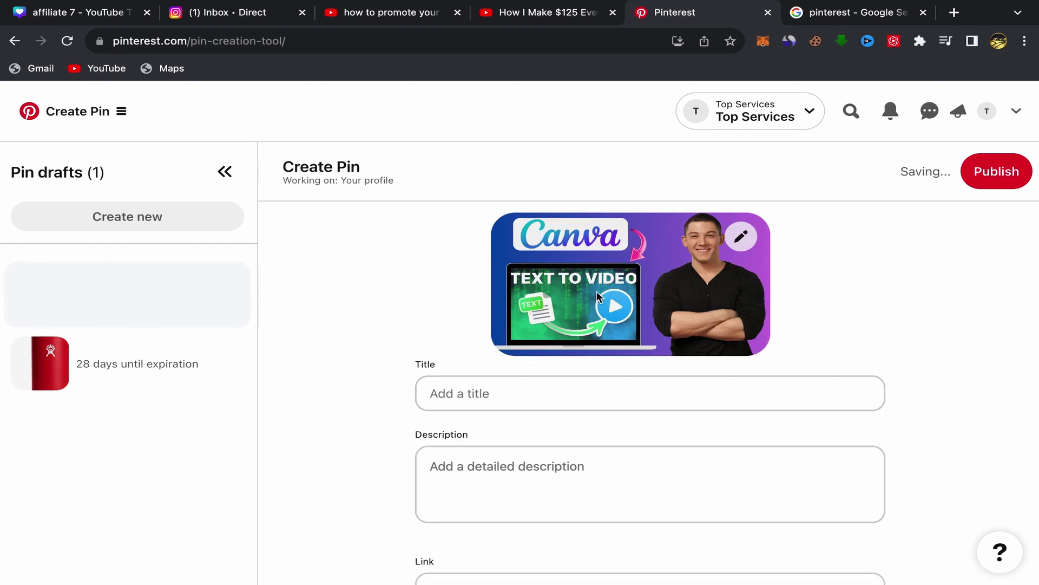
Paste the copied YouTube share link into the pin's Link field.
{"action": "scroll", "coordinate": [481, 312], "scroll_direction": "down", "scroll_amount": 3}
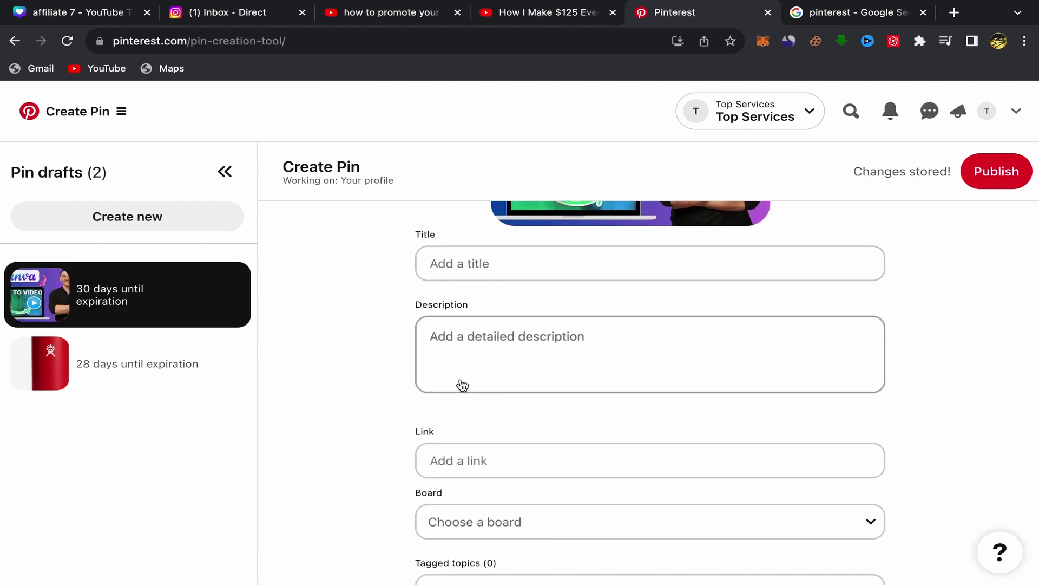
{"action": "left_click", "coordinate": [430, 460]}
{"action": "right_click", "coordinate": [437, 460]}
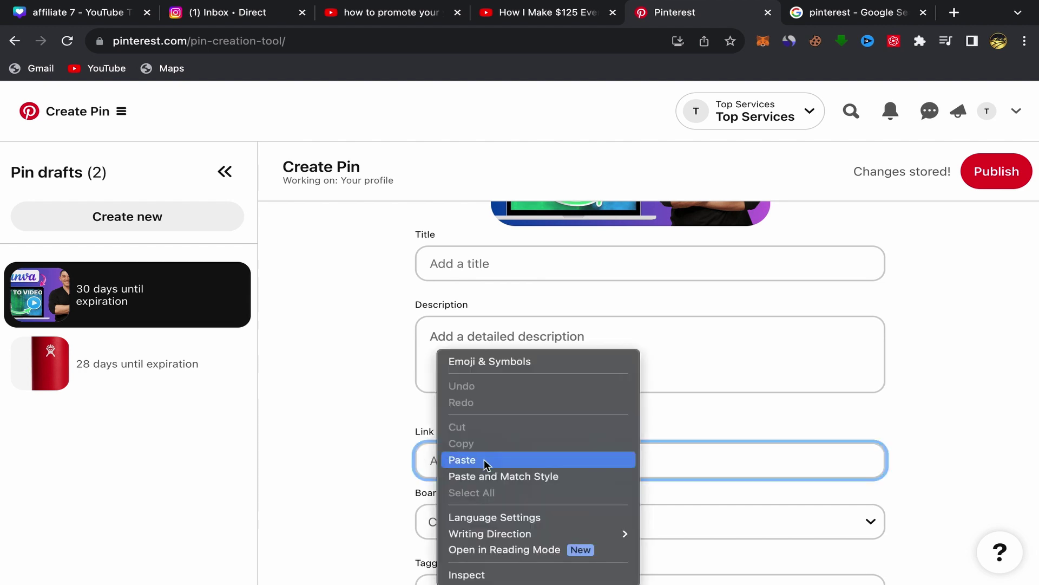
{"action": "left_click", "coordinate": [462, 459]}
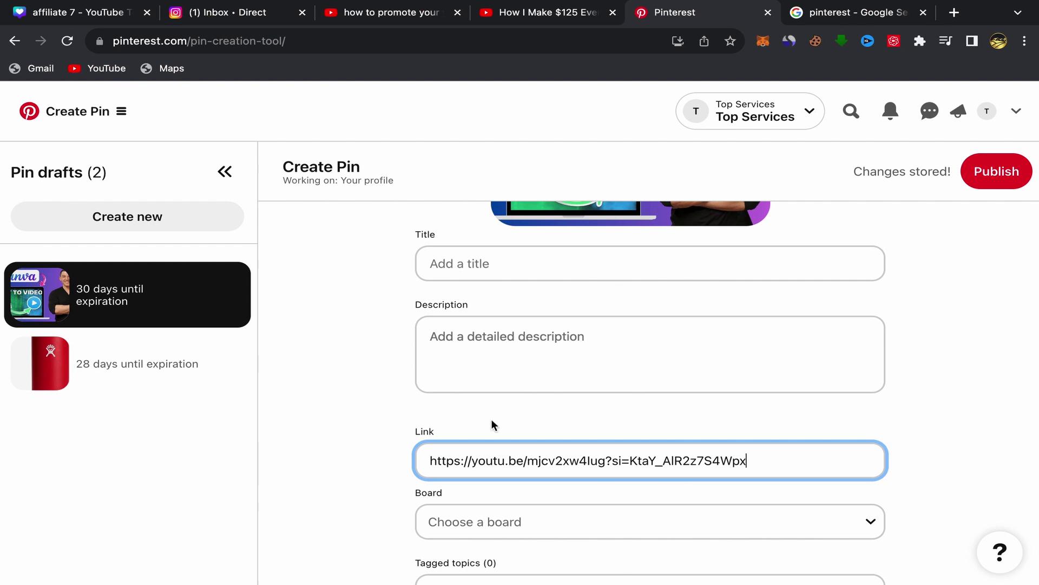
{"action": "scroll", "coordinate": [503, 406], "scroll_direction": "up", "scroll_amount": 1}
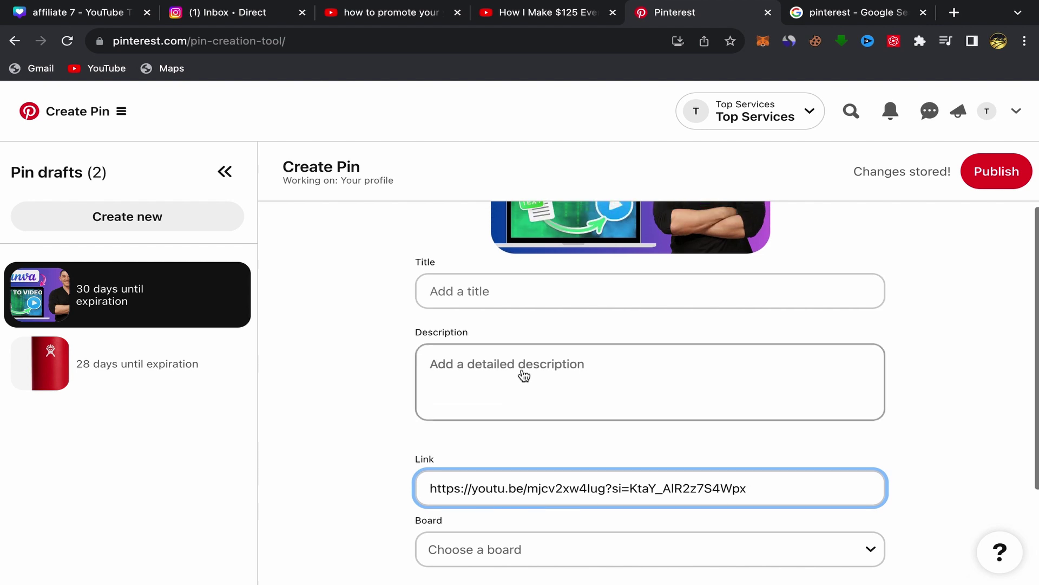
Copy the YouTube title 'How I Make $125 Every 60 Minutes With ChatGPT' into the pin's Title.
{"action": "left_click", "coordinate": [551, 21]}
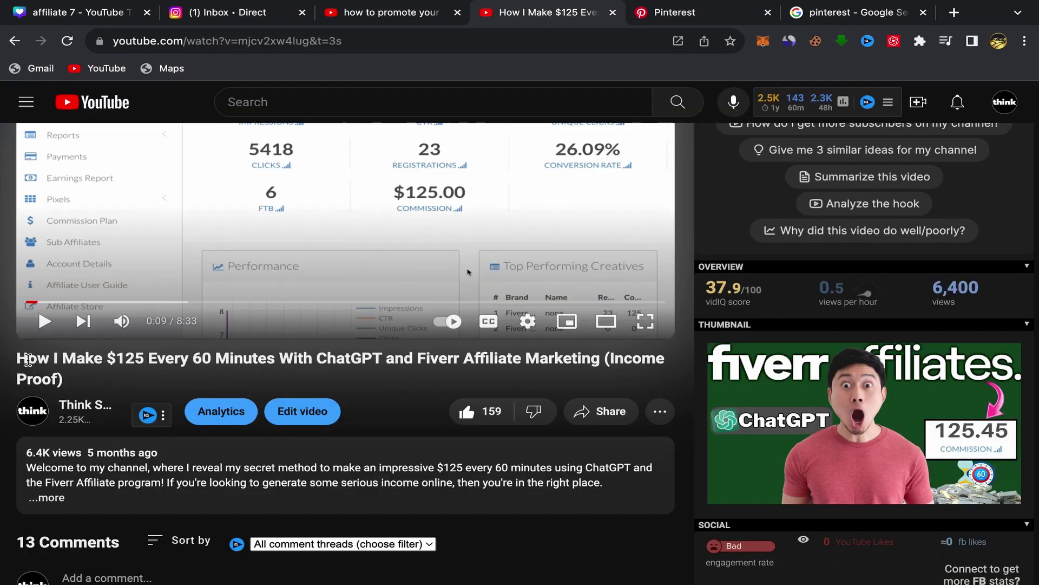
{"action": "left_click_drag", "start_coordinate": [27, 360], "coordinate": [381, 356]}
{"action": "right_click", "coordinate": [340, 364]}
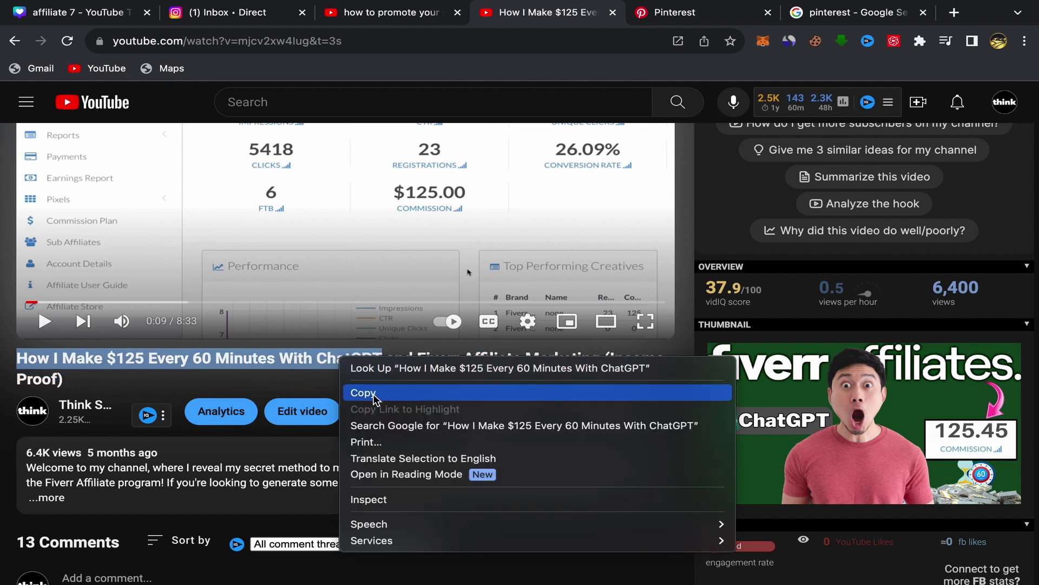
{"action": "left_click", "coordinate": [378, 393]}
{"action": "left_click", "coordinate": [705, 11]}
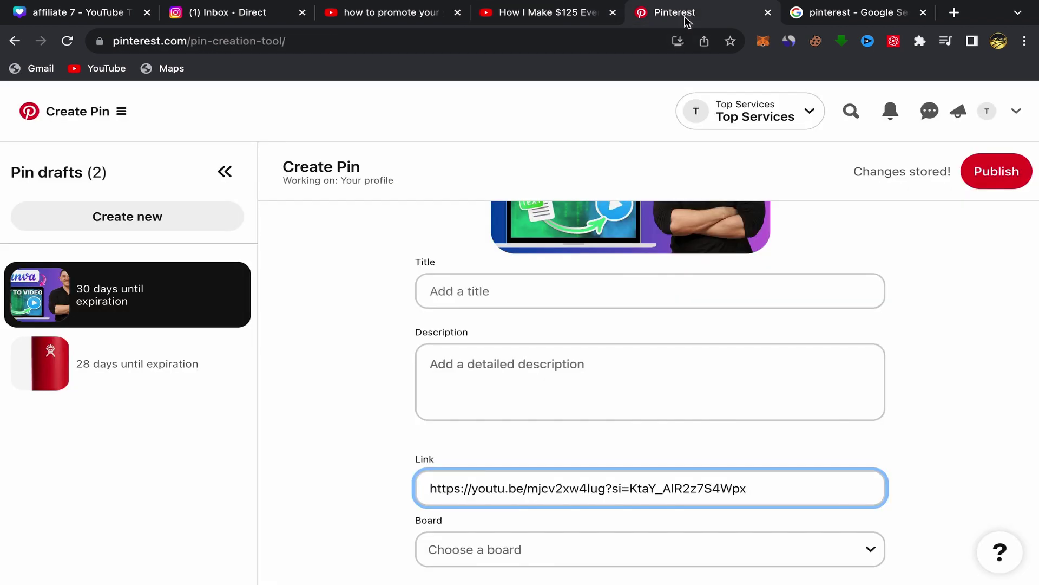
{"action": "right_click", "coordinate": [434, 291]}
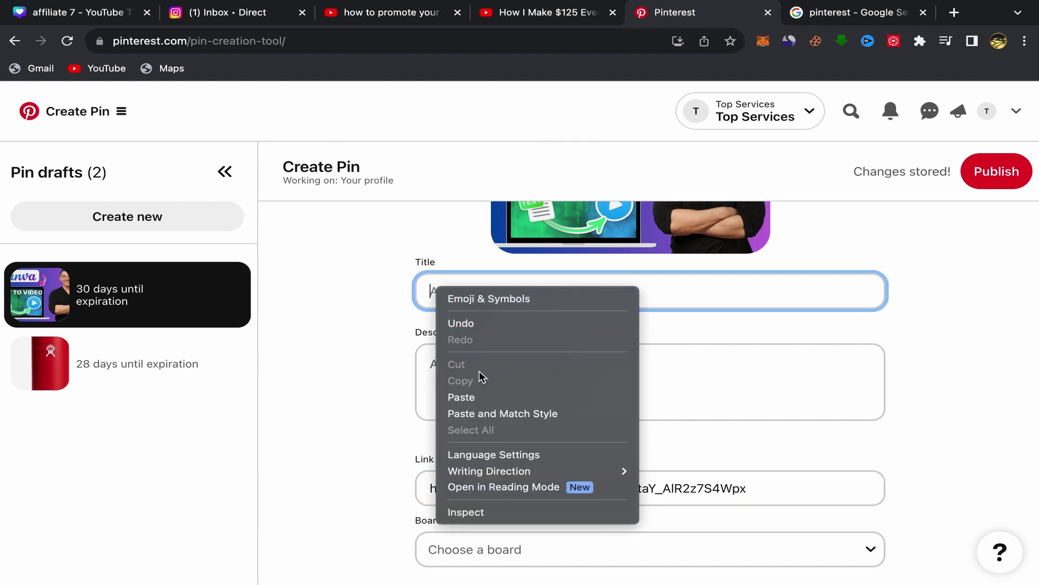
{"action": "left_click", "coordinate": [464, 397]}
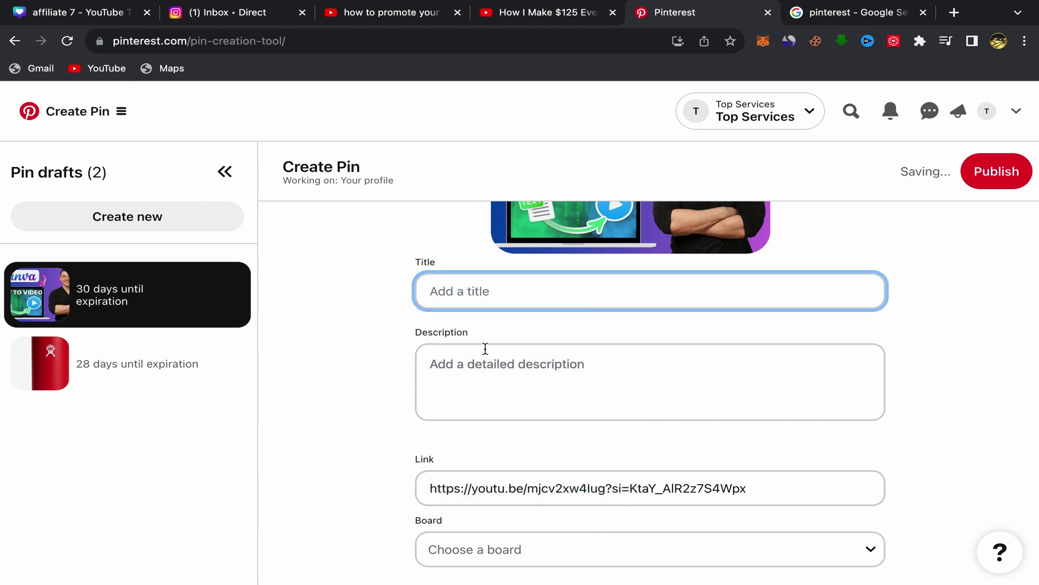
Expand the YouTube description, copy its first paragraph, and return to the Pinterest form.
{"action": "left_click", "coordinate": [445, 367]}
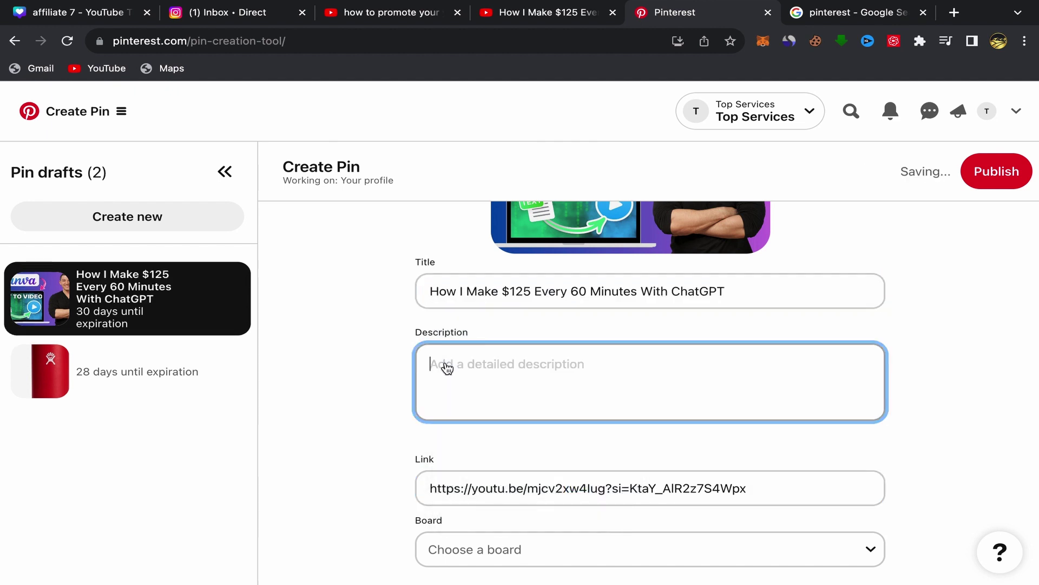
{"action": "left_click", "coordinate": [407, 12]}
{"action": "left_click", "coordinate": [506, 12]}
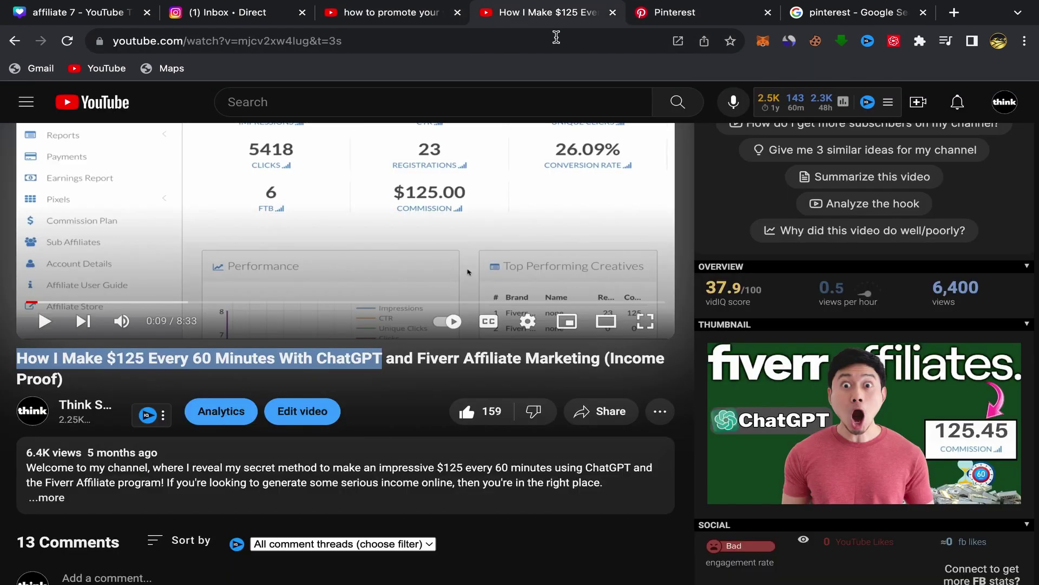
{"action": "scroll", "coordinate": [365, 398], "scroll_direction": "down", "scroll_amount": 4}
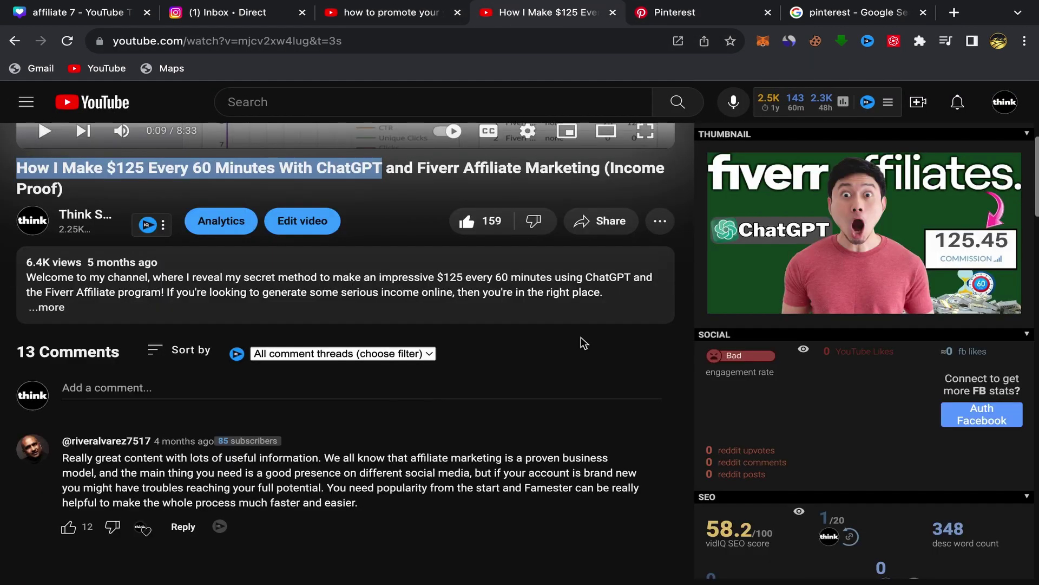
{"action": "left_click", "coordinate": [44, 308]}
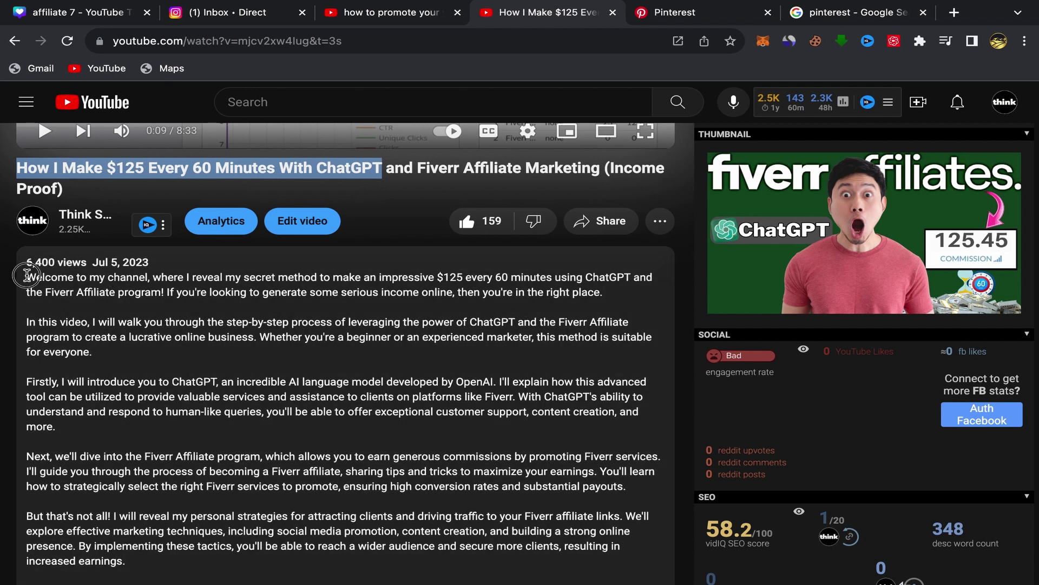
{"action": "left_click_drag", "start_coordinate": [28, 277], "coordinate": [604, 299]}
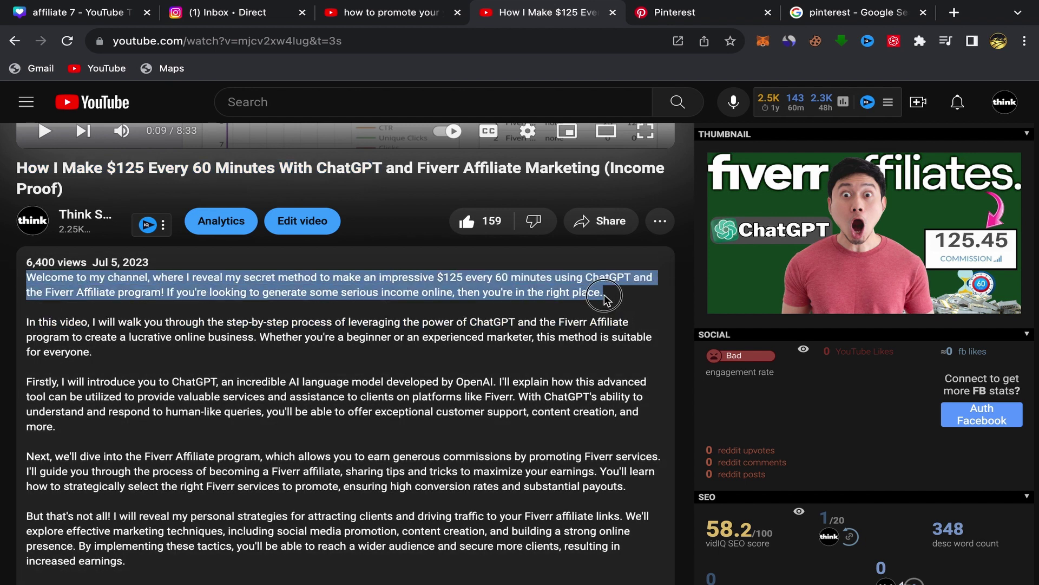
{"action": "right_click", "coordinate": [538, 294]}
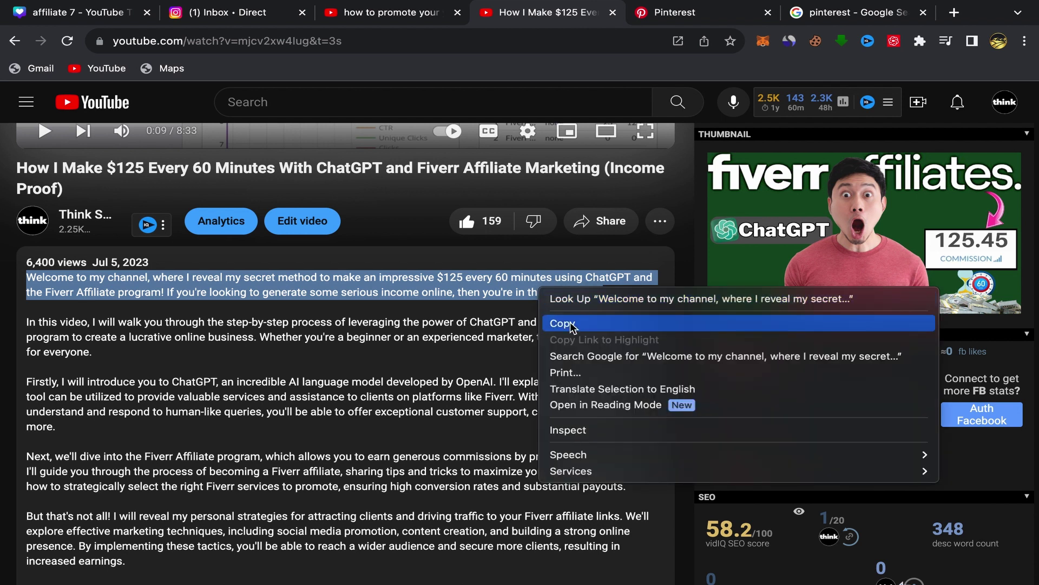
{"action": "left_click", "coordinate": [571, 325]}
{"action": "left_click", "coordinate": [690, 16]}
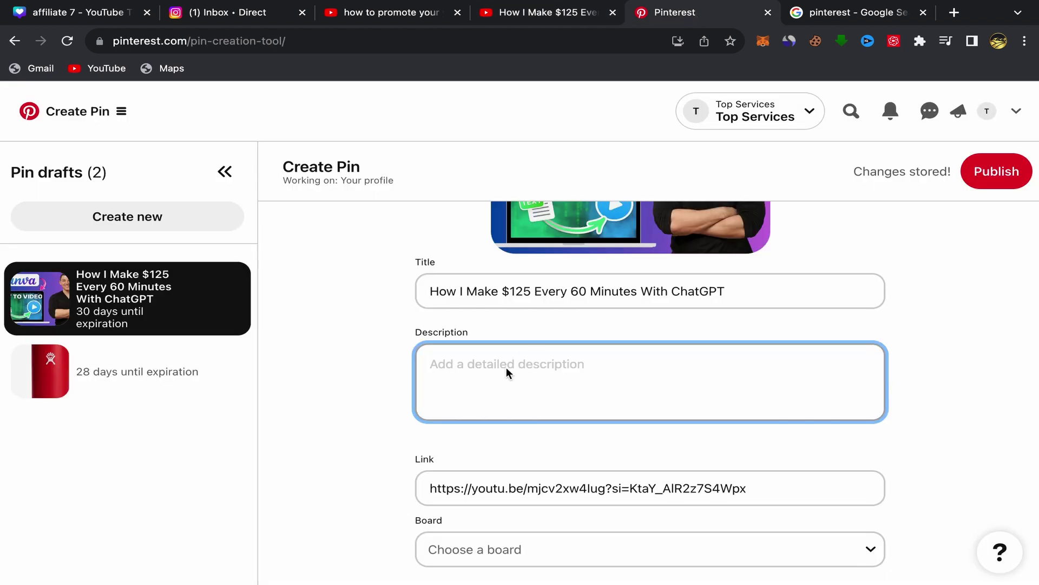
Paste the copied paragraph beginning 'Welcome to my channel…' into the pin's Description.
{"action": "left_click", "coordinate": [436, 371]}
{"action": "right_click", "coordinate": [432, 363]}
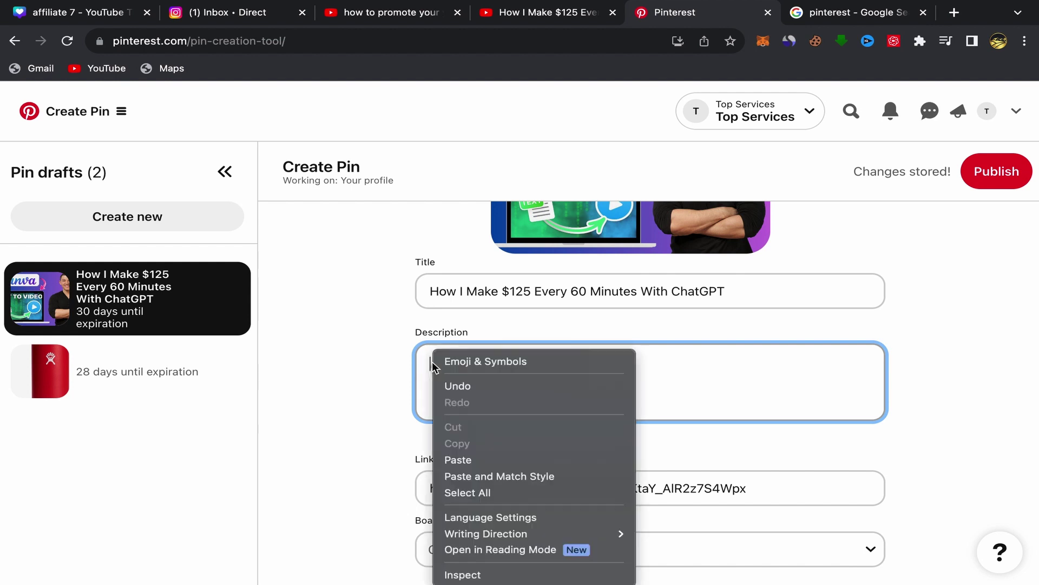
{"action": "left_click", "coordinate": [460, 460]}
{"action": "scroll", "coordinate": [536, 417], "scroll_direction": "down", "scroll_amount": 2}
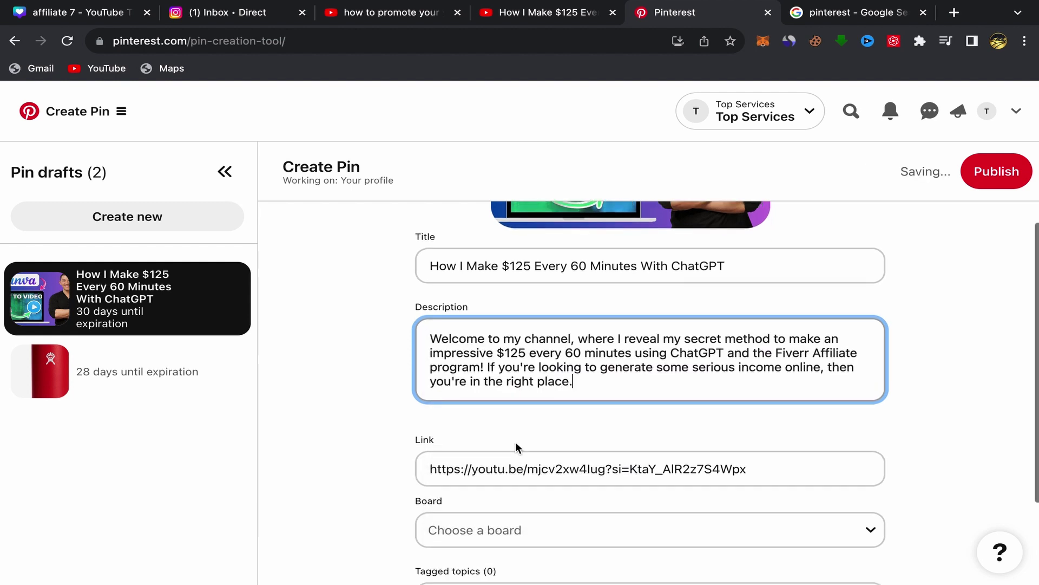
{"action": "scroll", "coordinate": [517, 449], "scroll_direction": "down", "scroll_amount": 2}
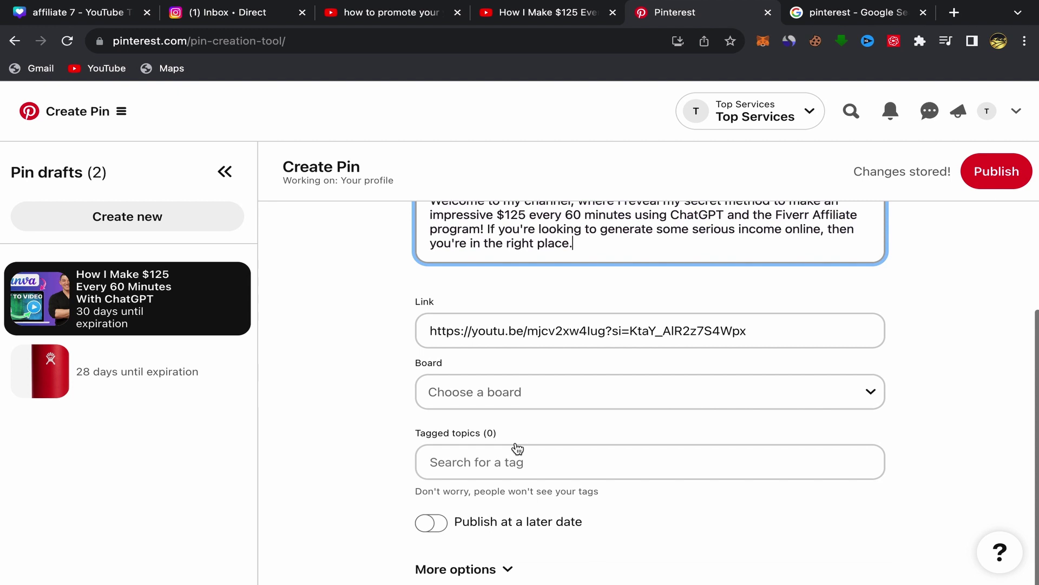
Choose the 'youtube' board from the pin's Board dropdown.
{"action": "left_click", "coordinate": [515, 395]}
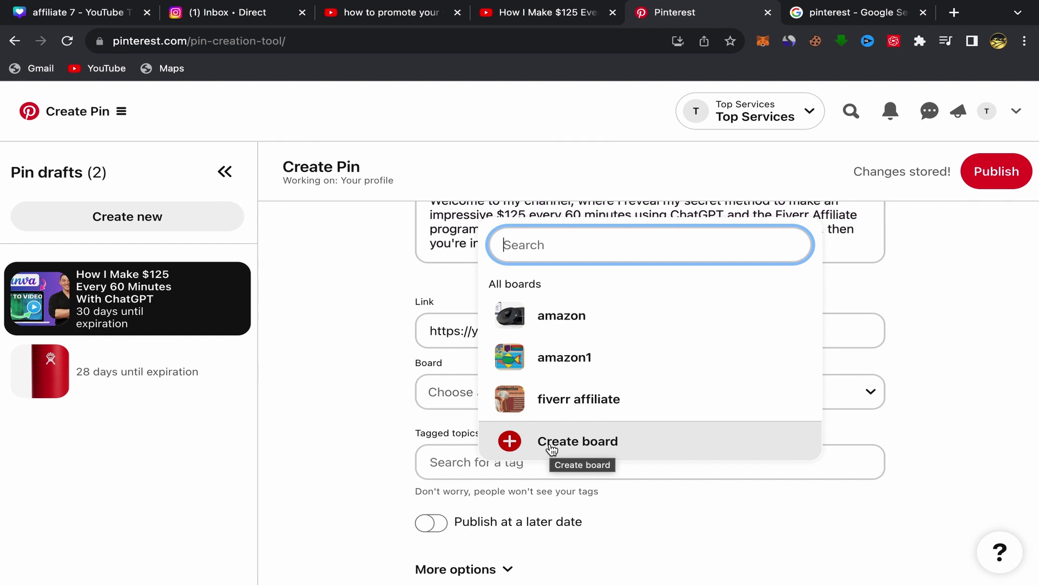
{"action": "scroll", "coordinate": [573, 358], "scroll_direction": "down", "scroll_amount": 2}
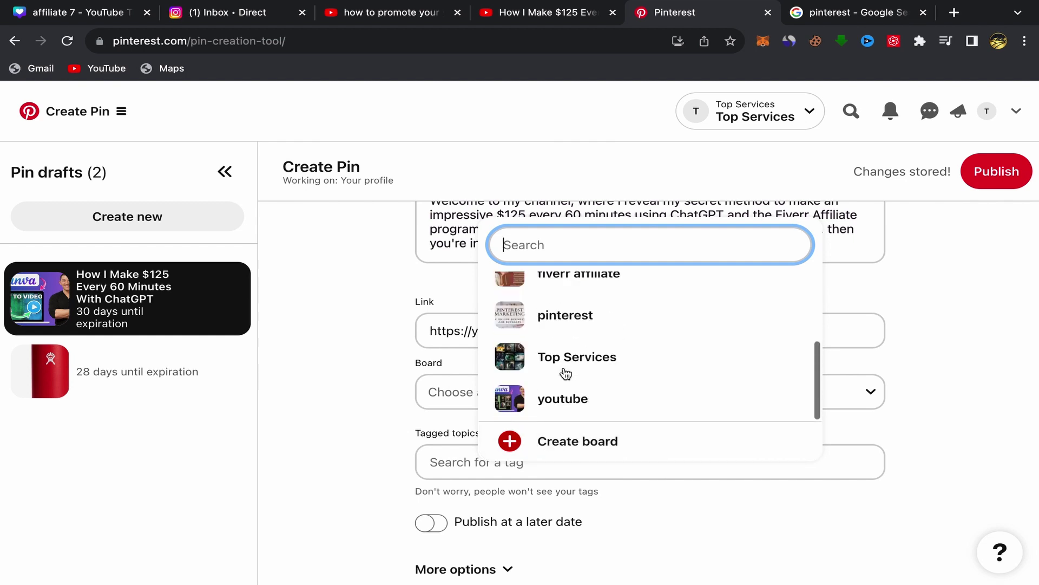
{"action": "left_click", "coordinate": [580, 405]}
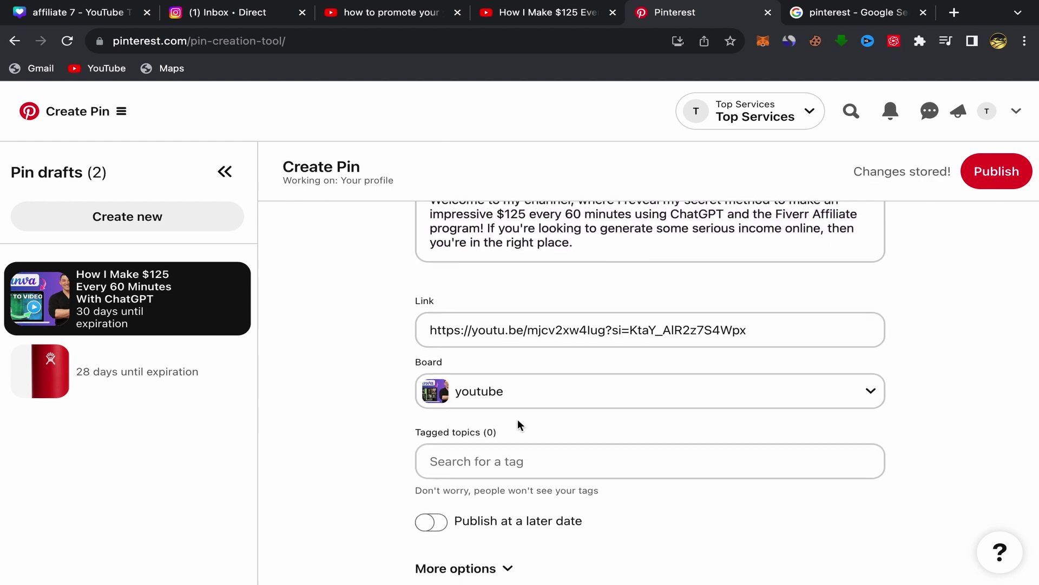
Copy 'ChatGPT' from the pin title and paste it into the tag search field.
{"action": "left_click", "coordinate": [458, 466]}
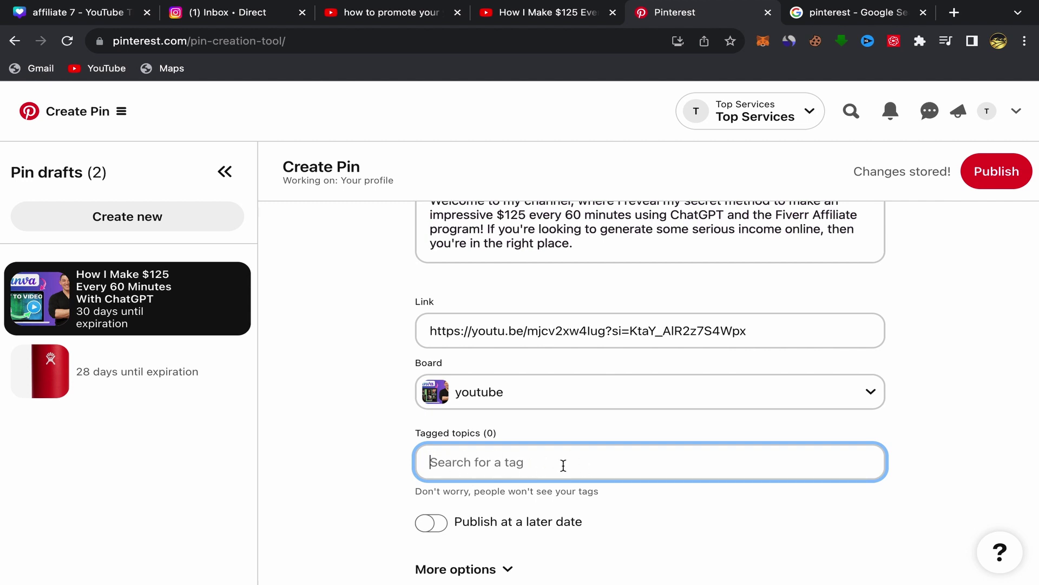
{"action": "scroll", "coordinate": [527, 430], "scroll_direction": "up", "scroll_amount": 5}
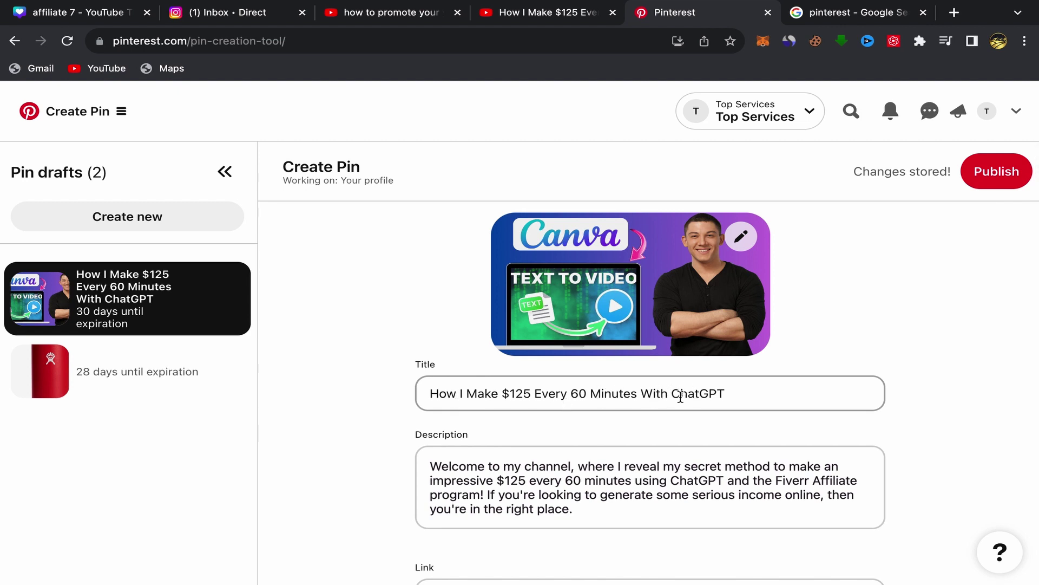
{"action": "left_click_drag", "start_coordinate": [670, 395], "coordinate": [743, 395]}
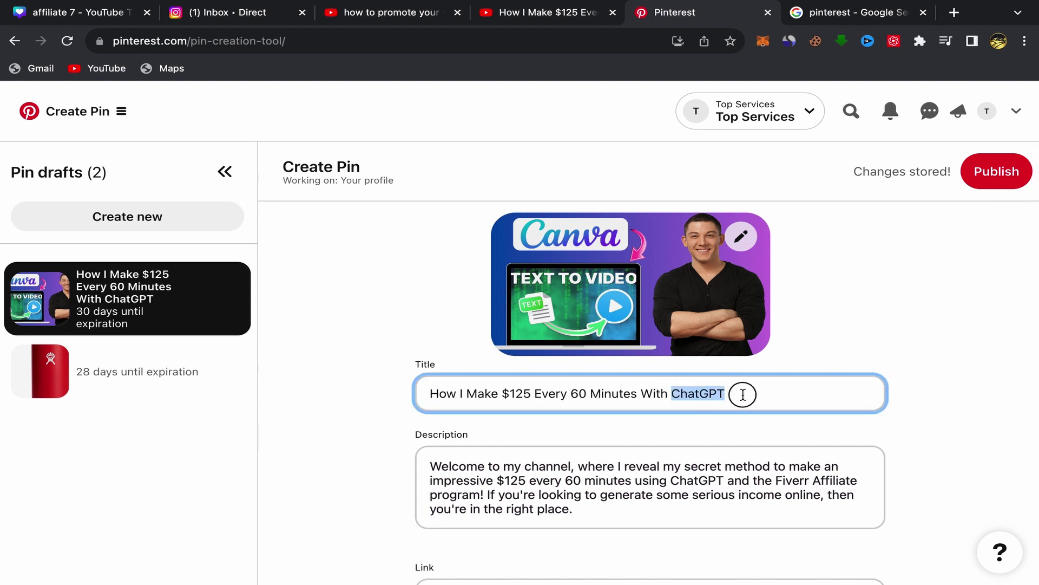
{"action": "right_click", "coordinate": [703, 395]}
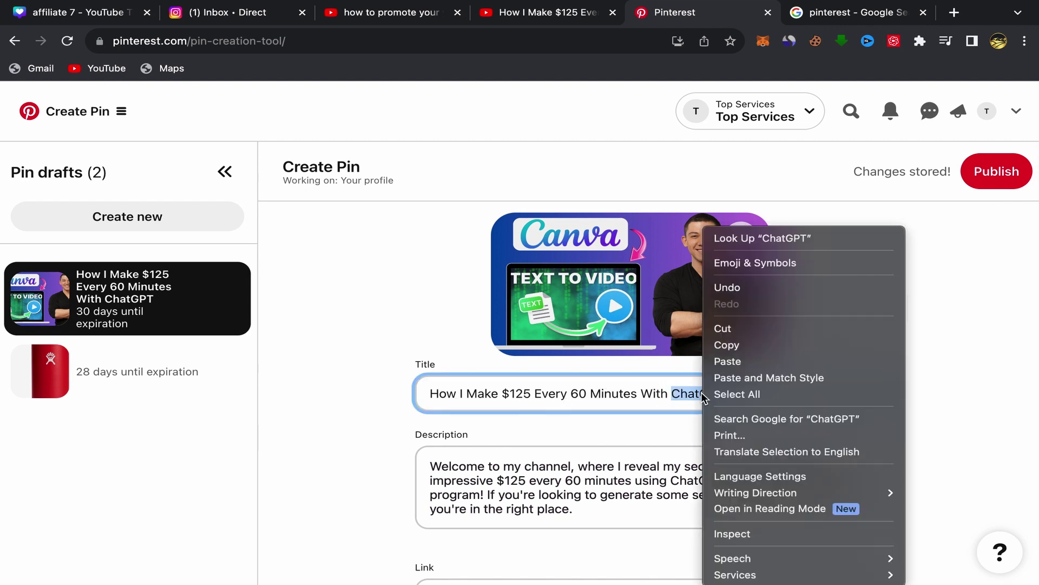
{"action": "left_click", "coordinate": [735, 345]}
{"action": "scroll", "coordinate": [598, 435], "scroll_direction": "down", "scroll_amount": 5}
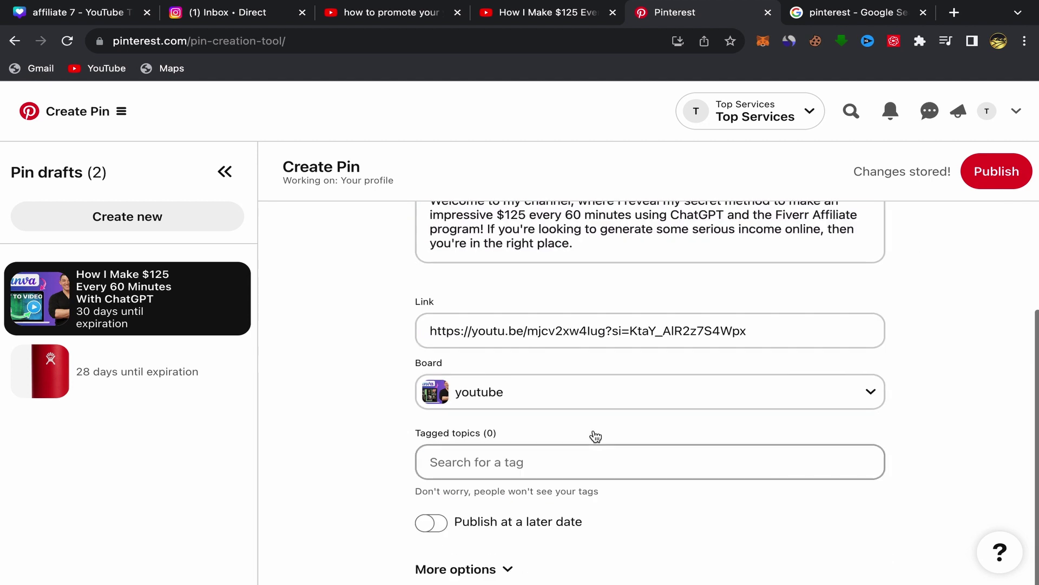
{"action": "left_click", "coordinate": [442, 462]}
{"action": "right_click", "coordinate": [441, 462]}
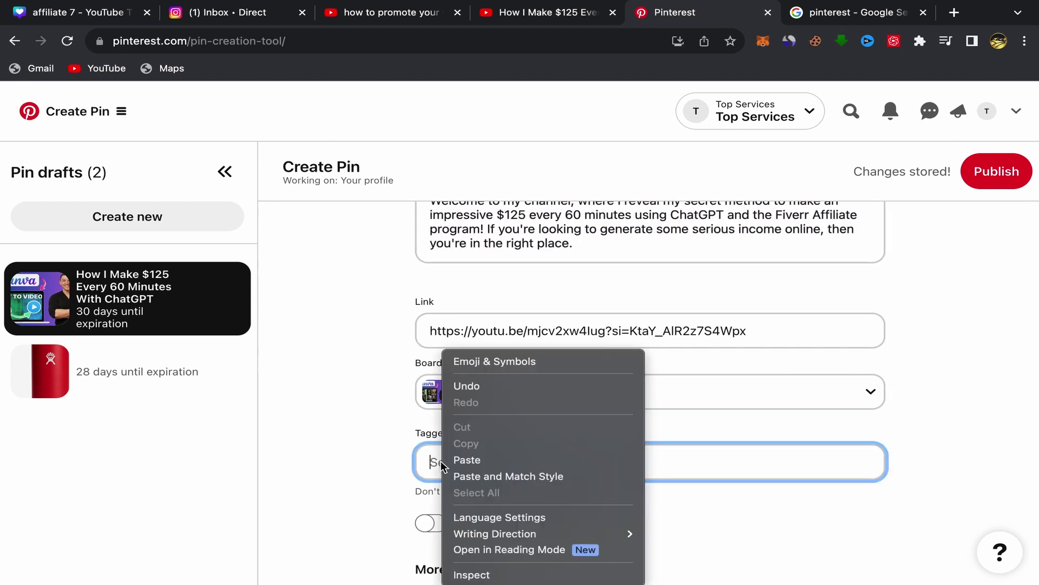
{"action": "left_click", "coordinate": [495, 459]}
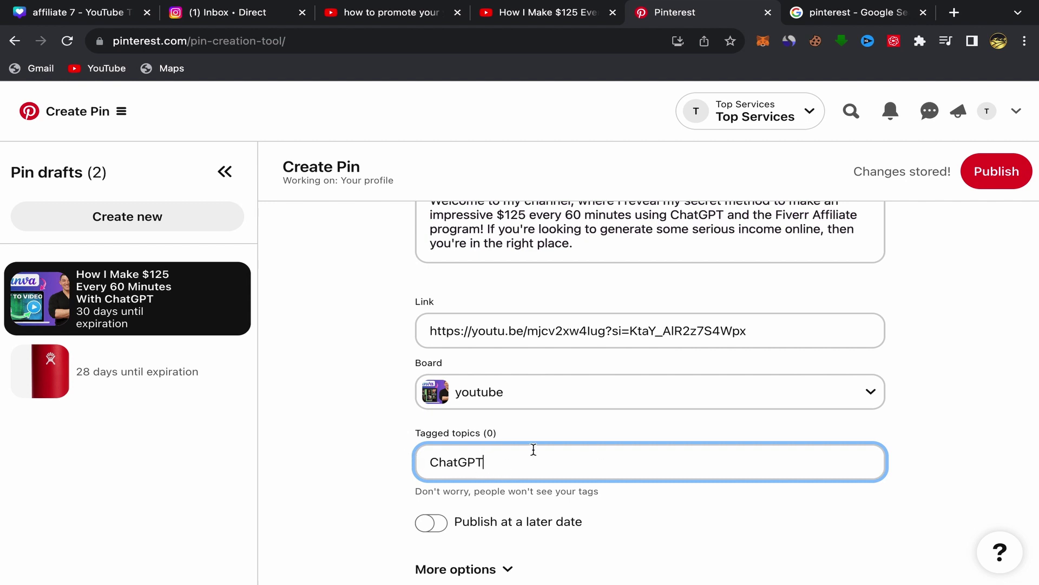
{"action": "scroll", "coordinate": [359, 367], "scroll_direction": "up", "scroll_amount": 5}
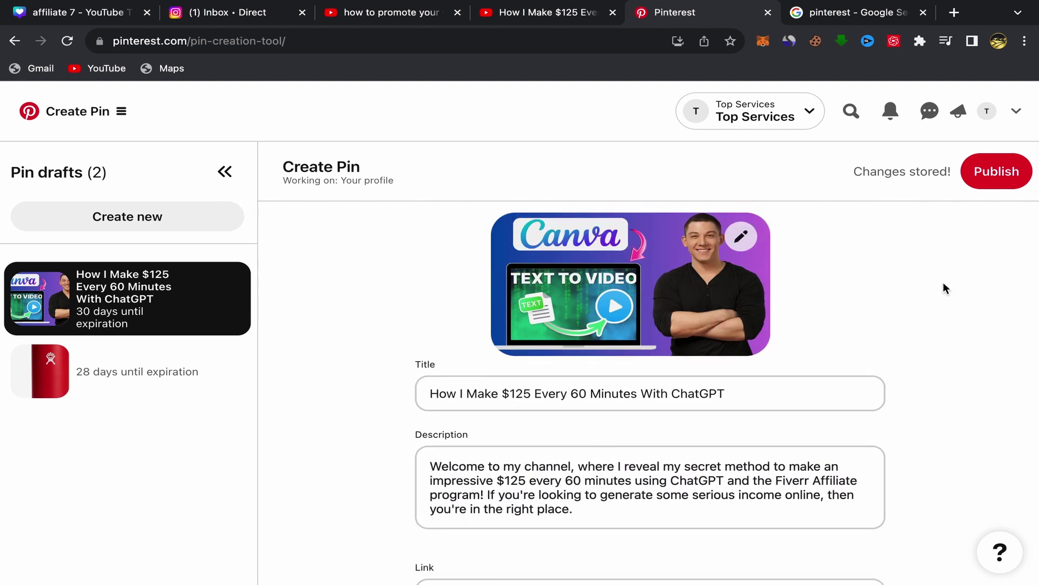
Publish the ChatGPT pin with its thumbnail, title, description and tag.
{"action": "scroll", "coordinate": [861, 387], "scroll_direction": "down", "scroll_amount": 5}
{"action": "scroll", "coordinate": [967, 303], "scroll_direction": "up", "scroll_amount": 5}
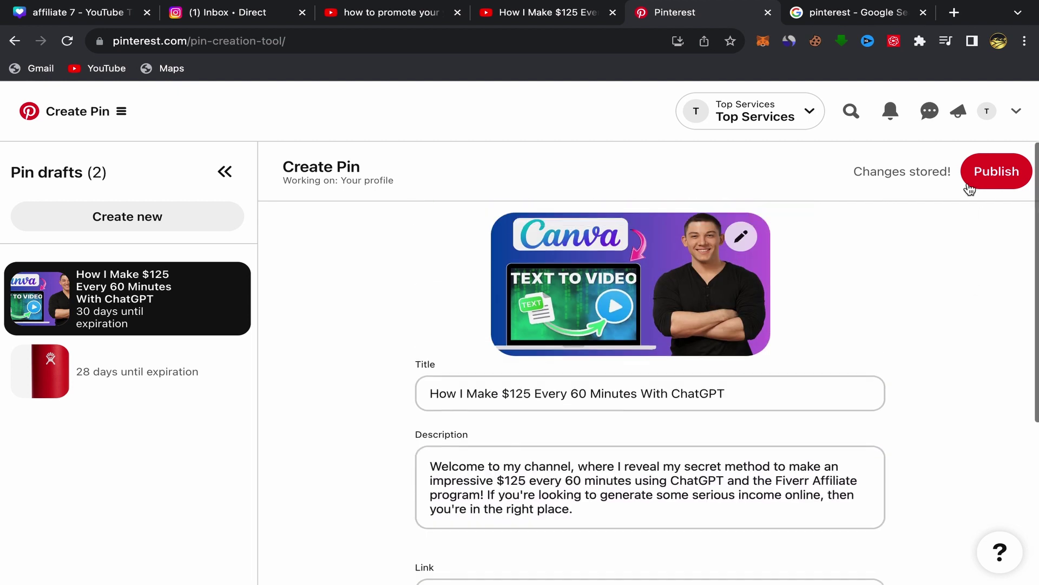
{"action": "left_click", "coordinate": [1002, 174]}
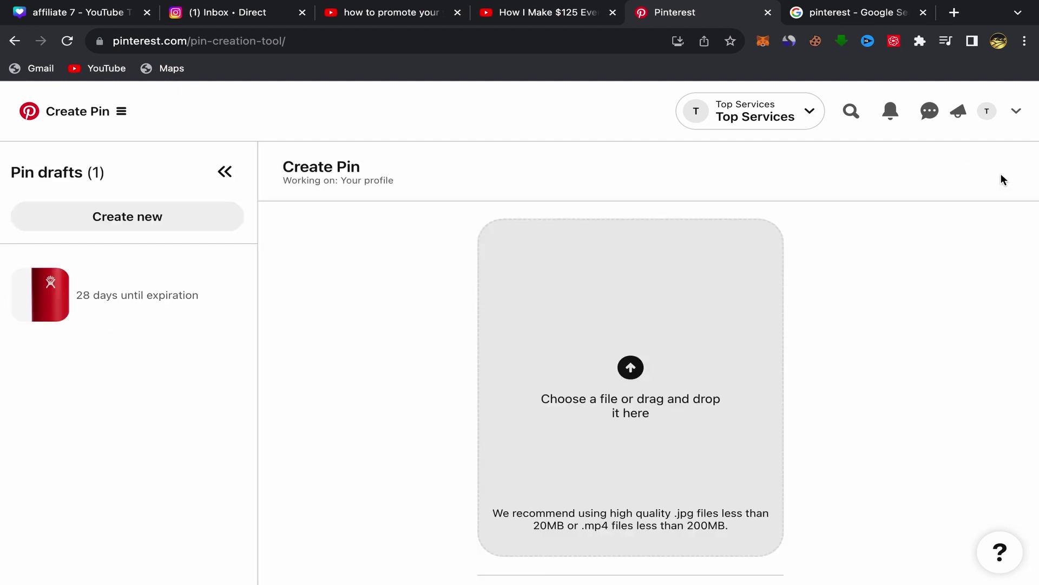
View the published ChatGPT pin from the 'Pin published' notification.
{"action": "left_click", "coordinate": [628, 560]}
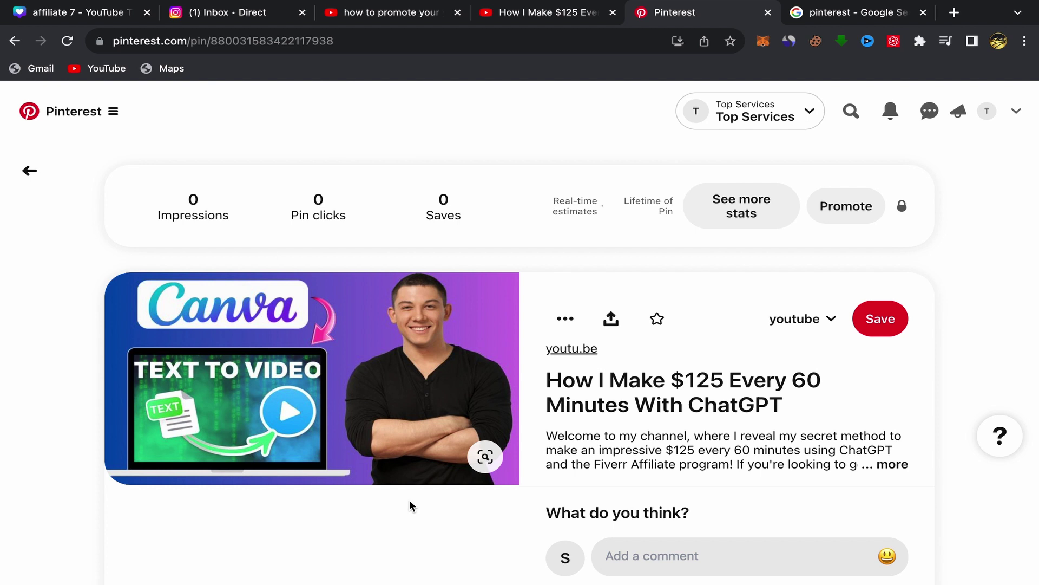
{"action": "mouse_move", "coordinate": [729, 11]}
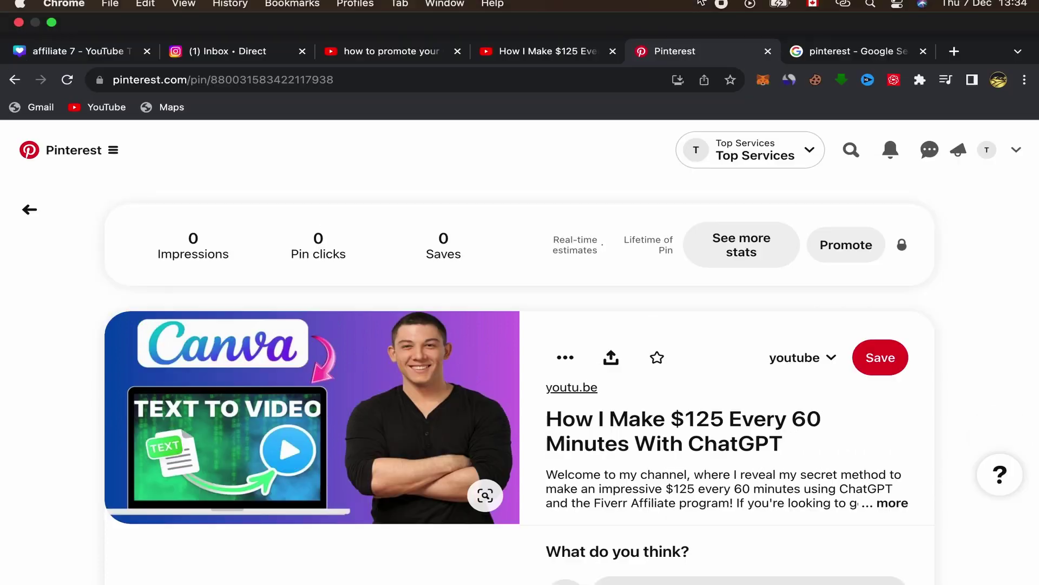